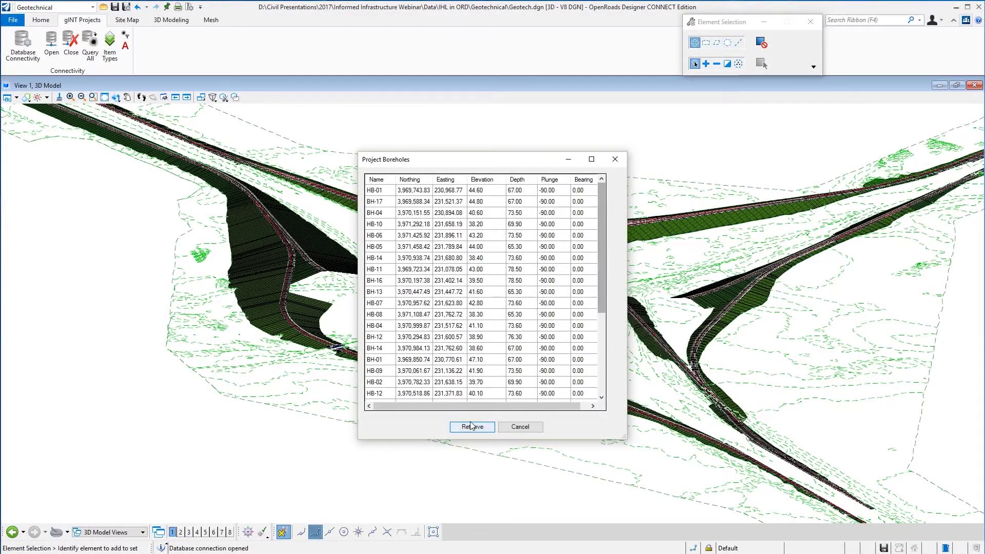
Retrieve the listed project boreholes from the gINT database into the 3D model
left_click(471, 427)
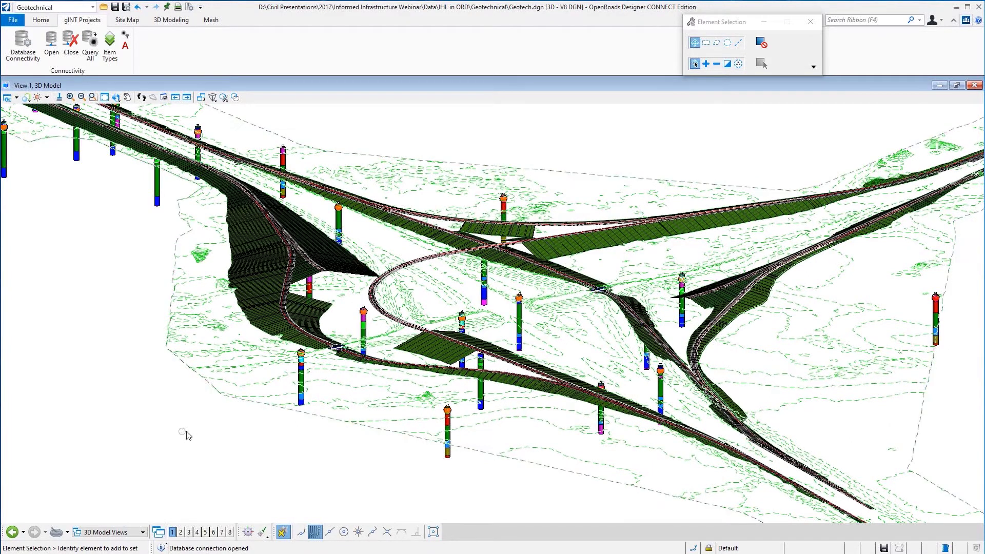
left_click(117, 97)
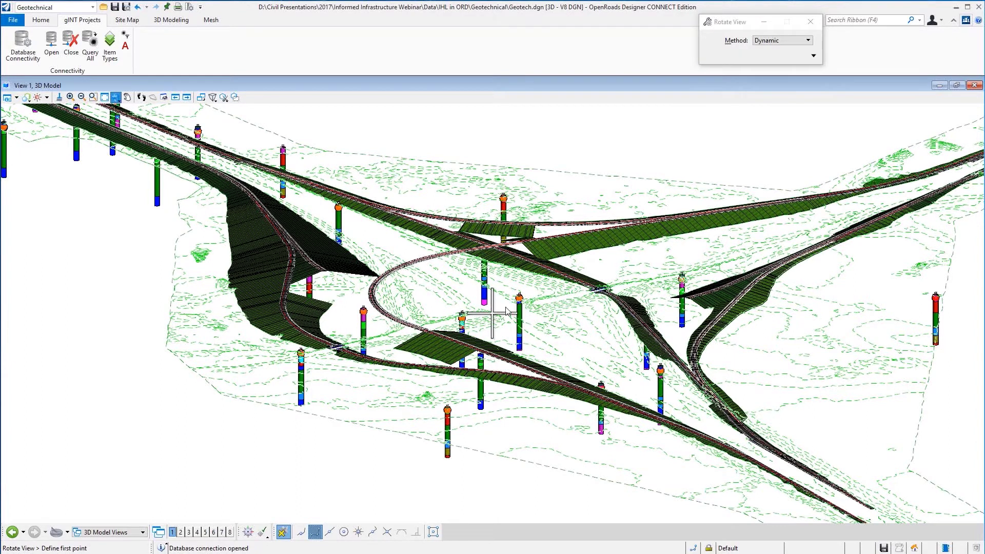
left_click(520, 294)
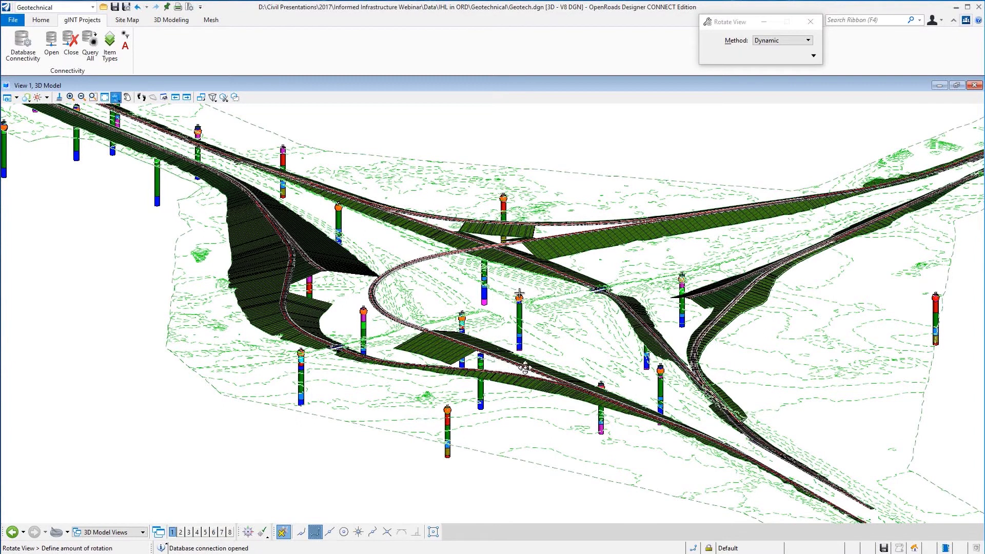
left_click(466, 399)
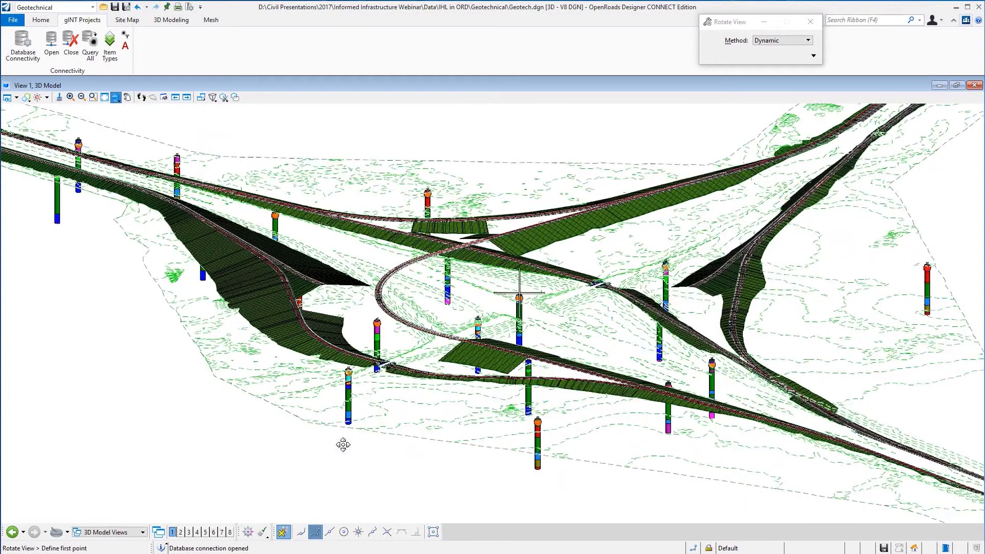
right_click(343, 444)
Annotate all boreholes with their Name property, using view-independent labels
left_click(126, 46)
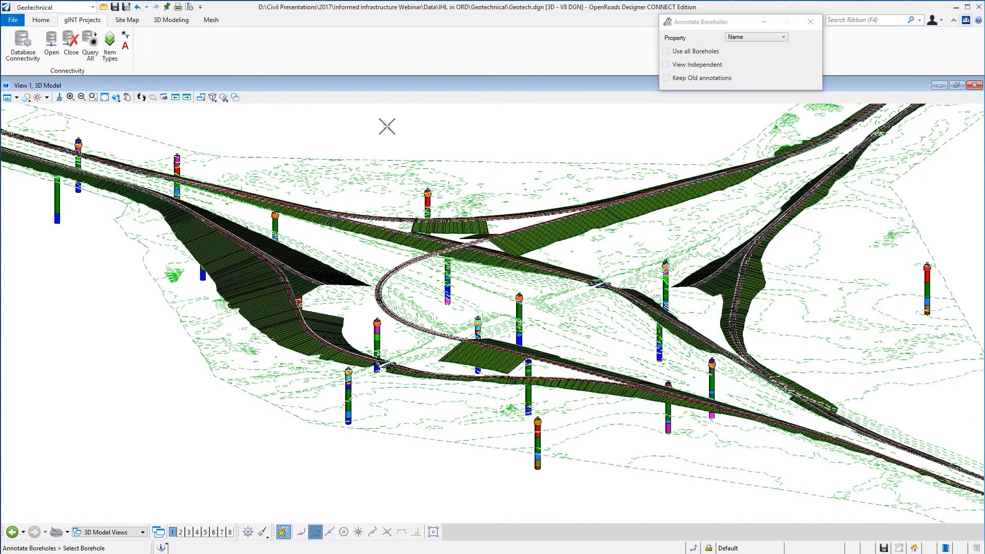
left_click(683, 52)
left_click(683, 65)
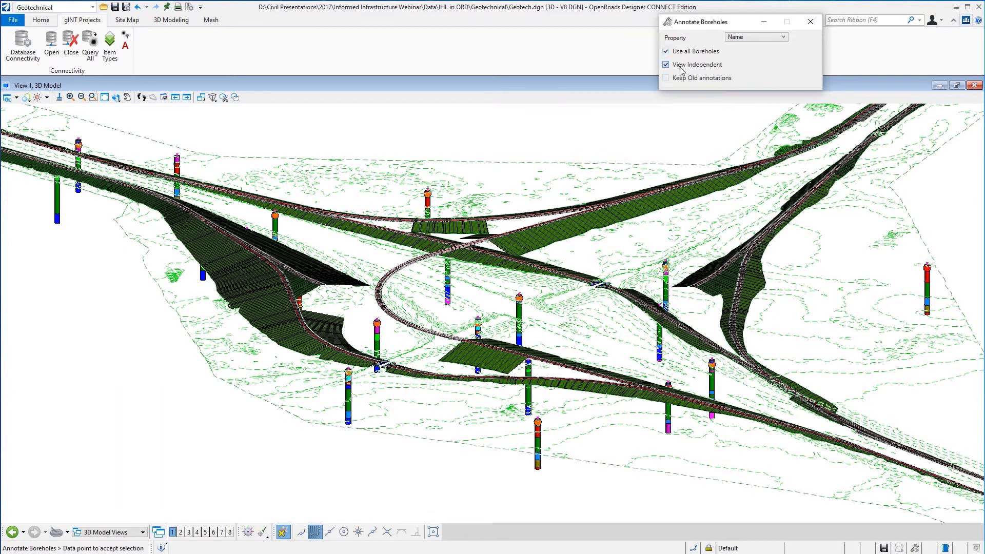
left_click(518, 146)
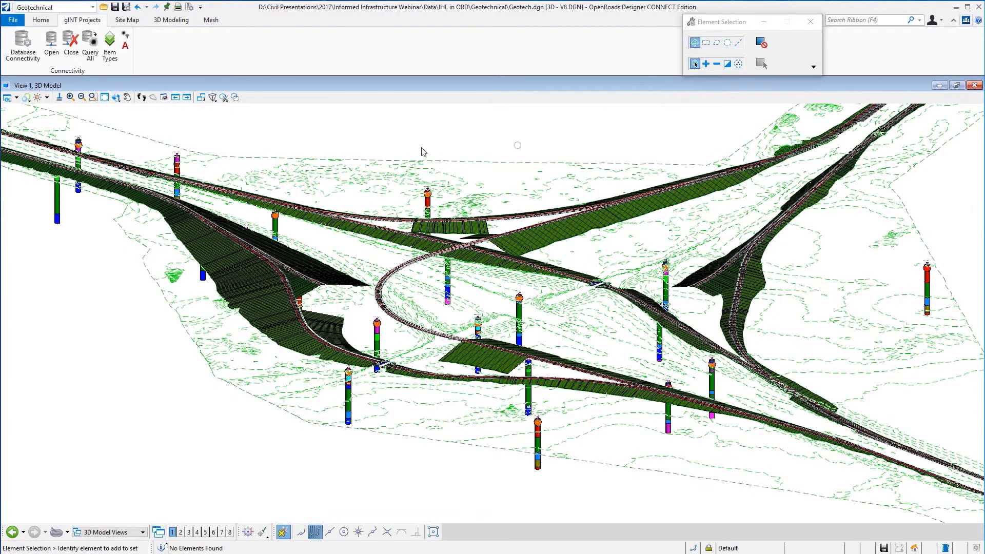
left_click(93, 97)
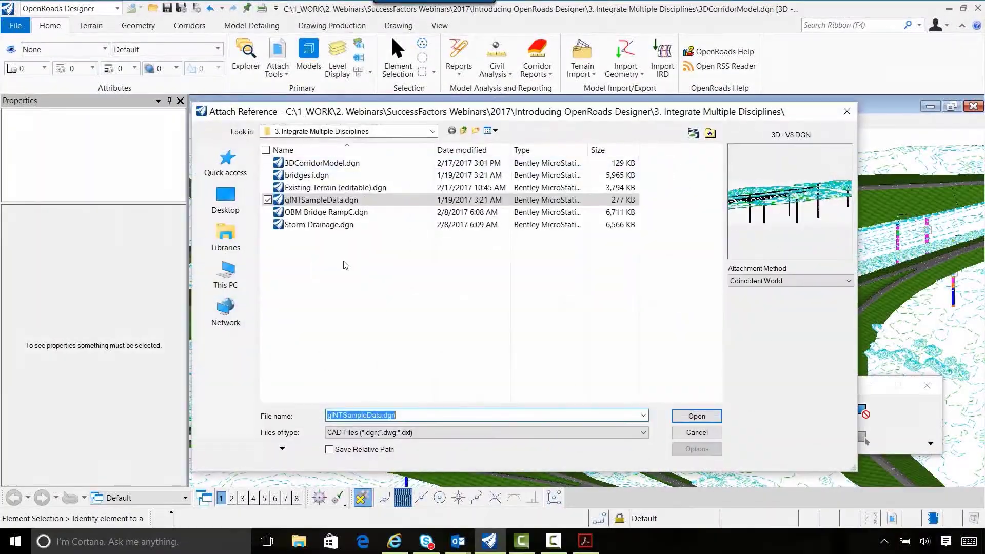
Attach OBM Bridge RampC.dgn as a Coincident World reference to the corridor model and close the references dialog
left_click(345, 214)
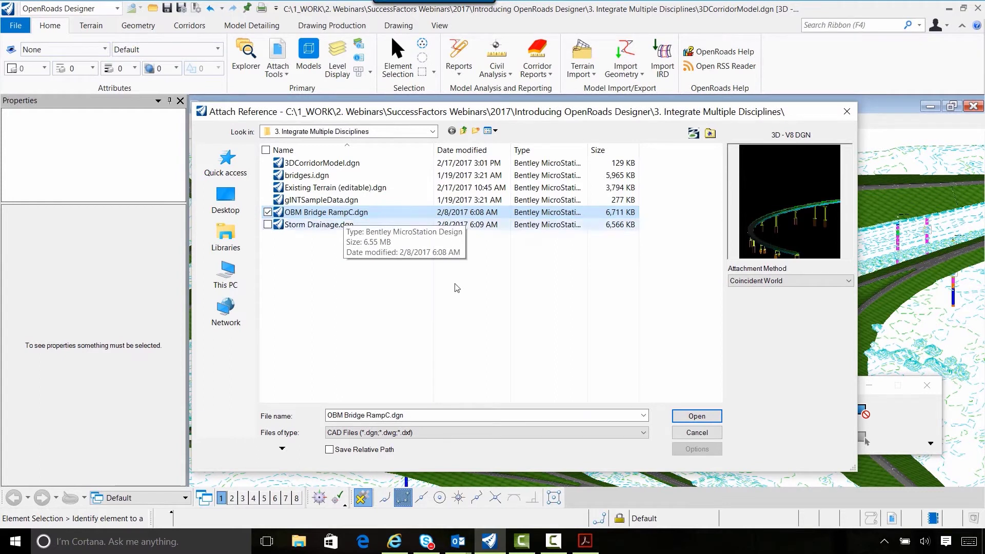
left_click(693, 420)
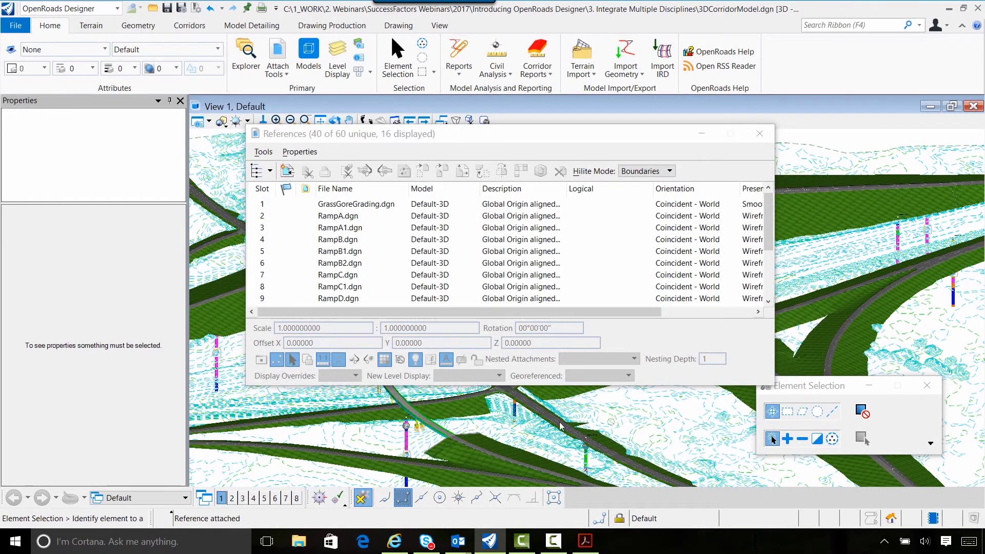
left_click_drag(462, 133, 797, 71)
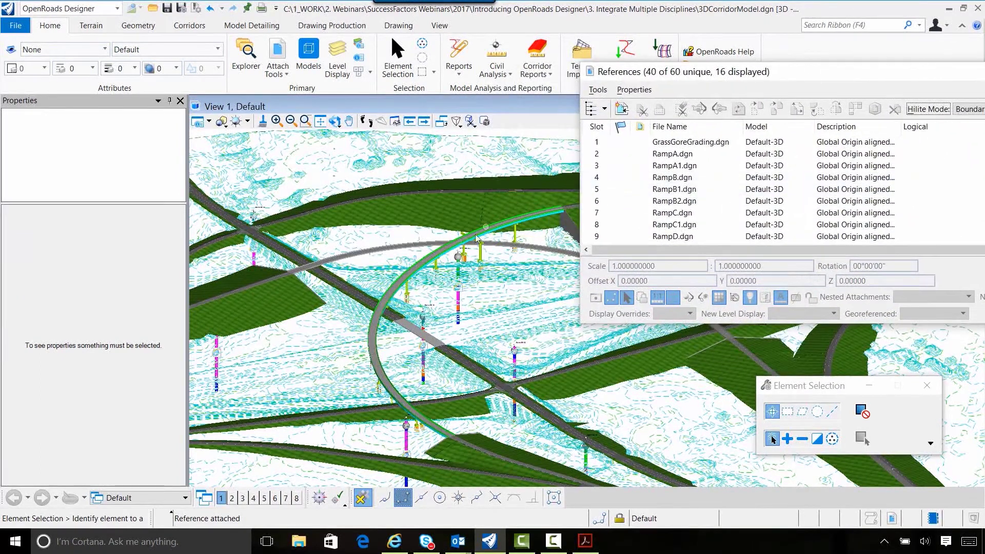
left_click_drag(870, 72, 705, 75)
left_click(928, 75)
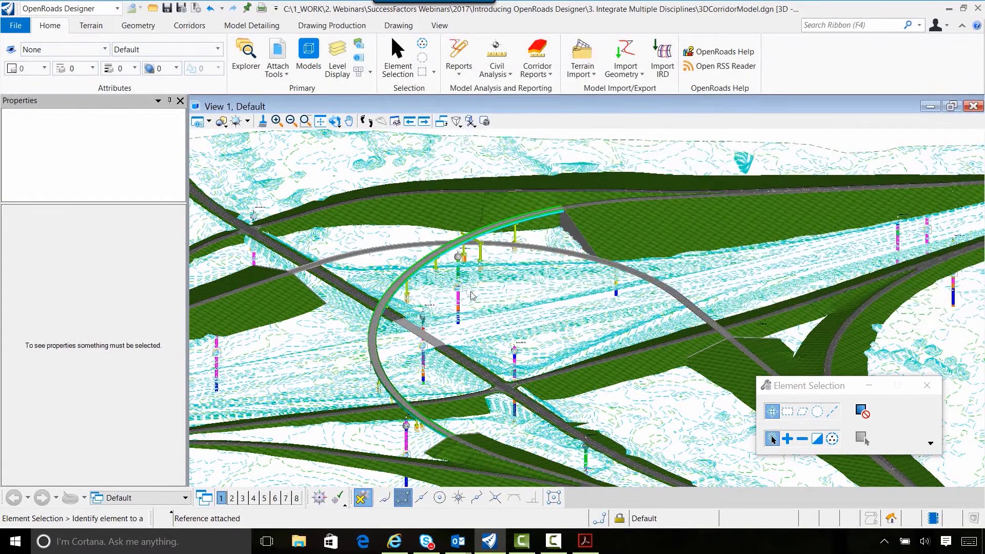
Examine the attached Ramp C bridge from its abutment along the curve over the crossing roads
mouse_move(567, 211)
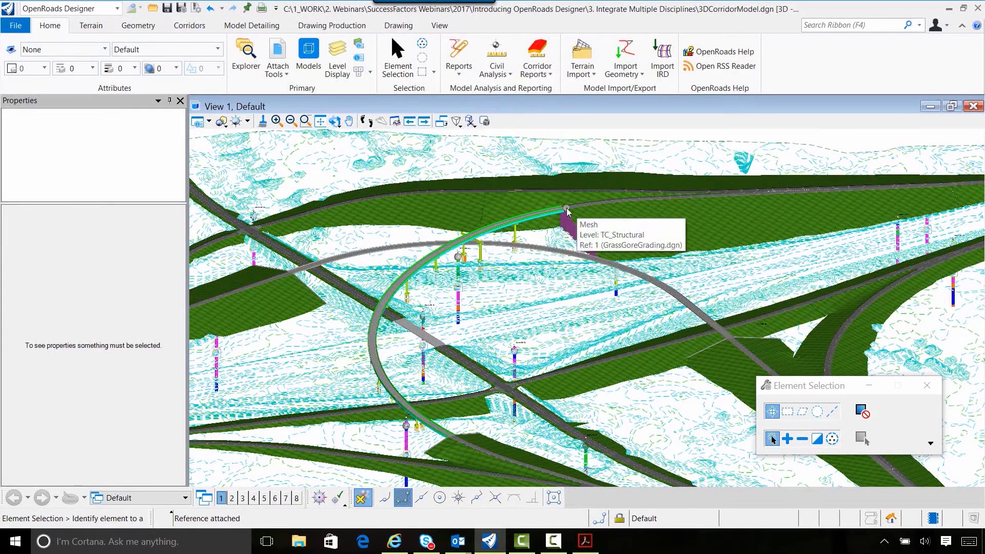
scroll(462, 288, "up", 5)
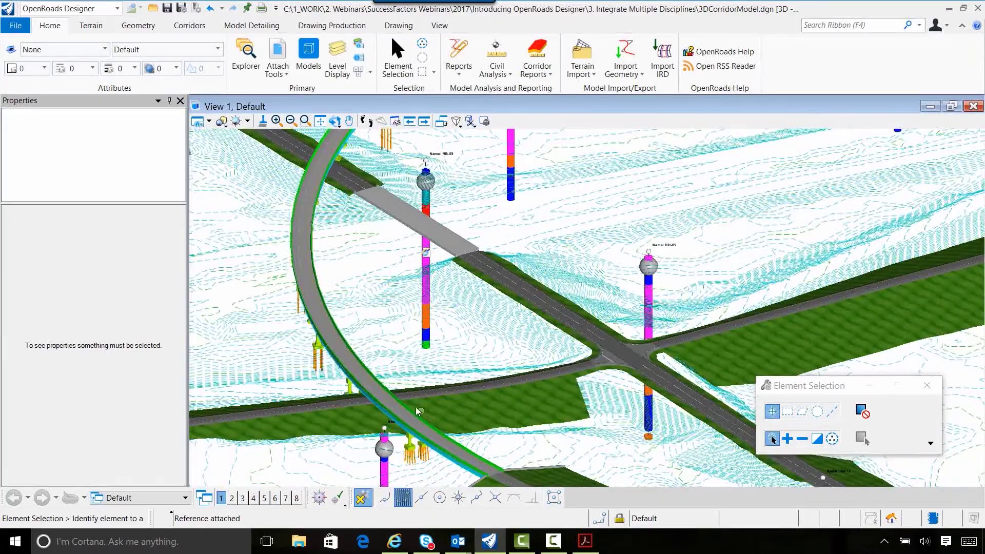
left_click(335, 121)
left_click(335, 122)
left_click(488, 475)
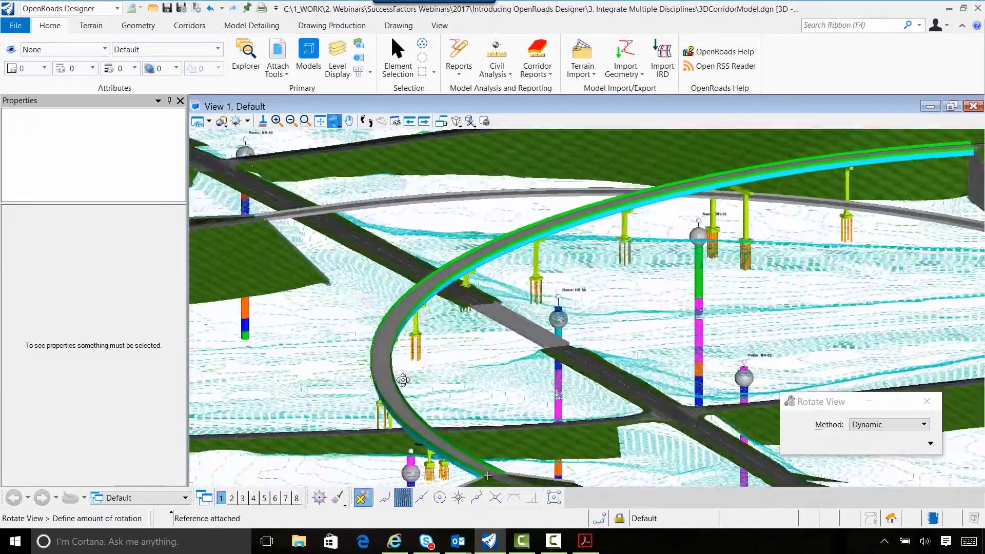
left_click(388, 376)
right_click(388, 376)
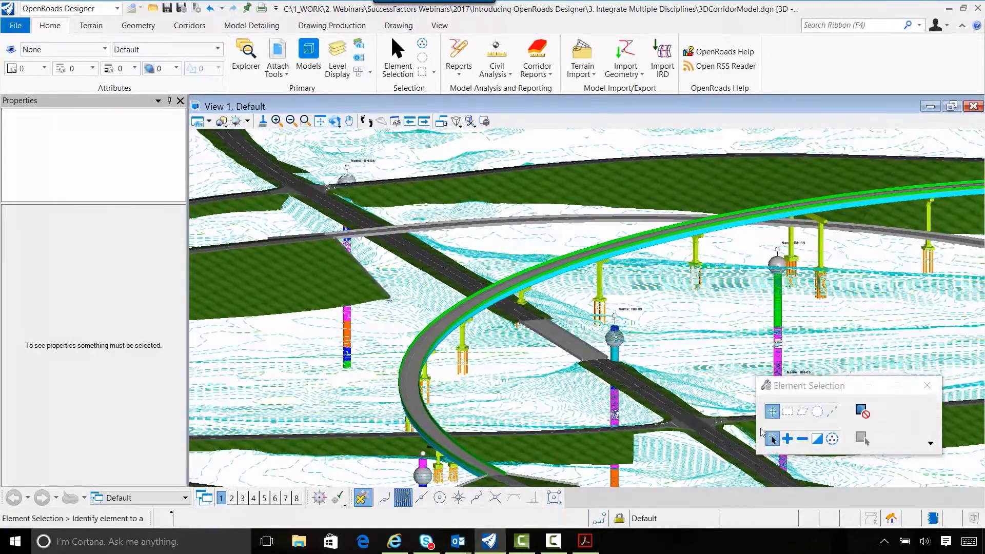
Dock the tool settings window and examine the Ramp C bridge's piers, footings and piles up close
left_click_drag(815, 386, 98, 305)
scroll(326, 403, "up", 3)
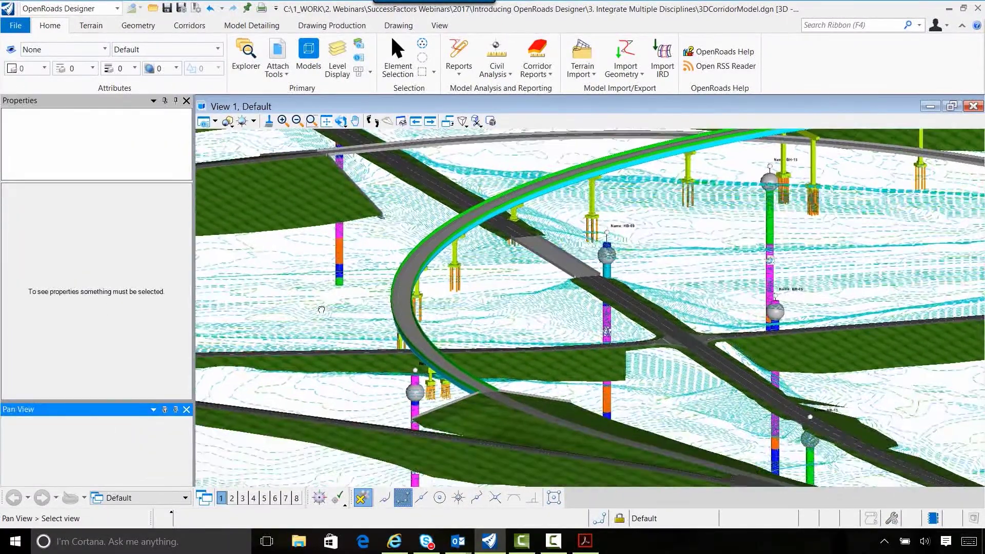
scroll(436, 249, "up", 2)
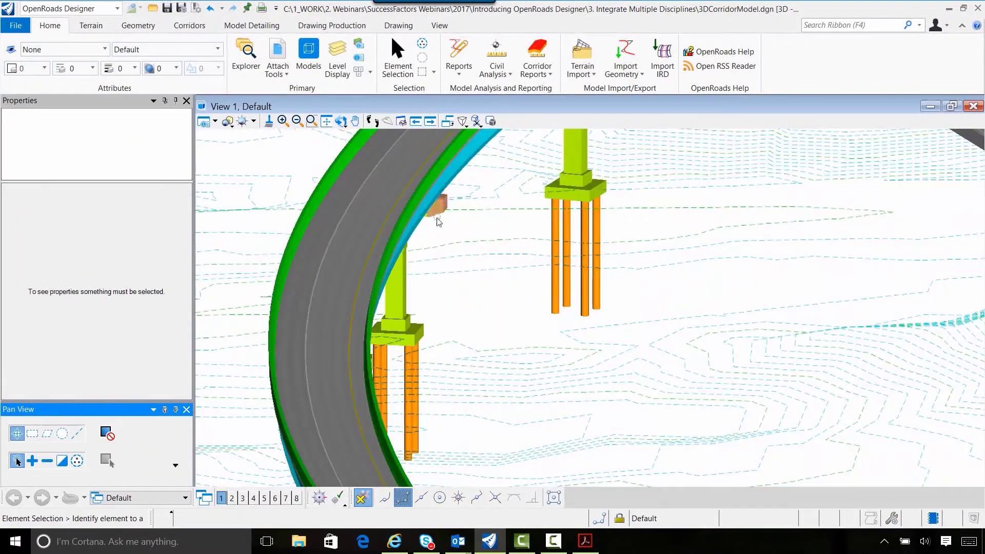
left_click(341, 121)
left_click(444, 198)
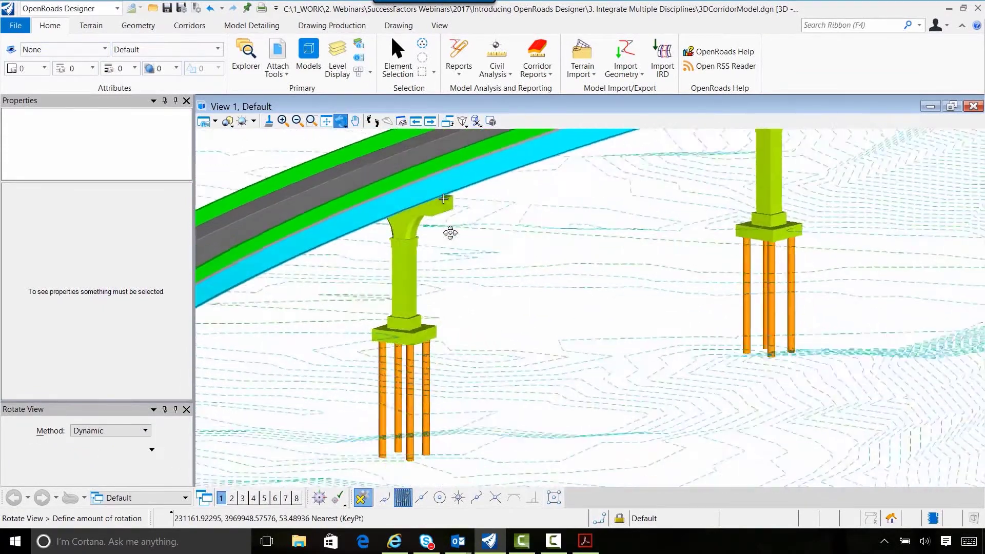
left_click(424, 294)
right_click(424, 294)
scroll(423, 296, "down", 4)
scroll(425, 297, "down", 1)
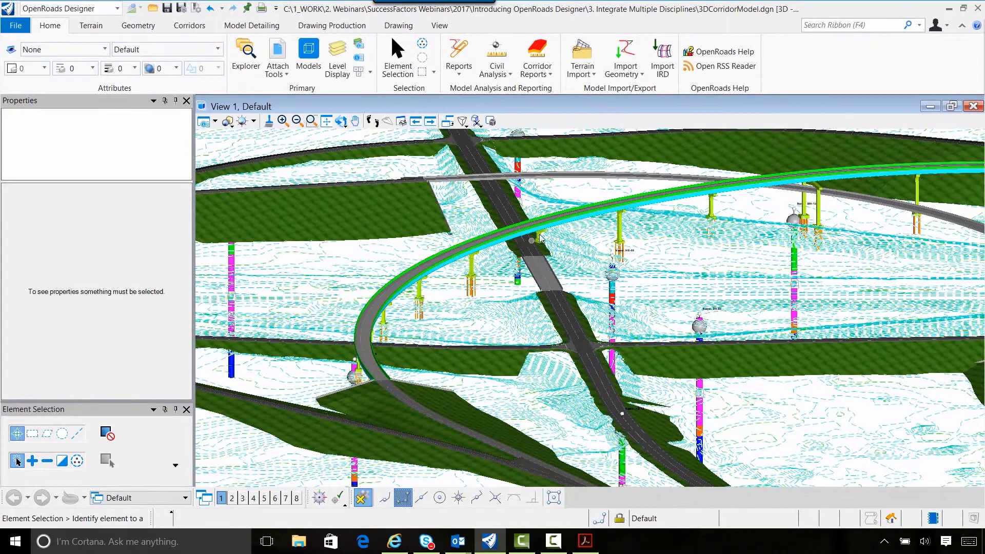
scroll(539, 238, "up", 6)
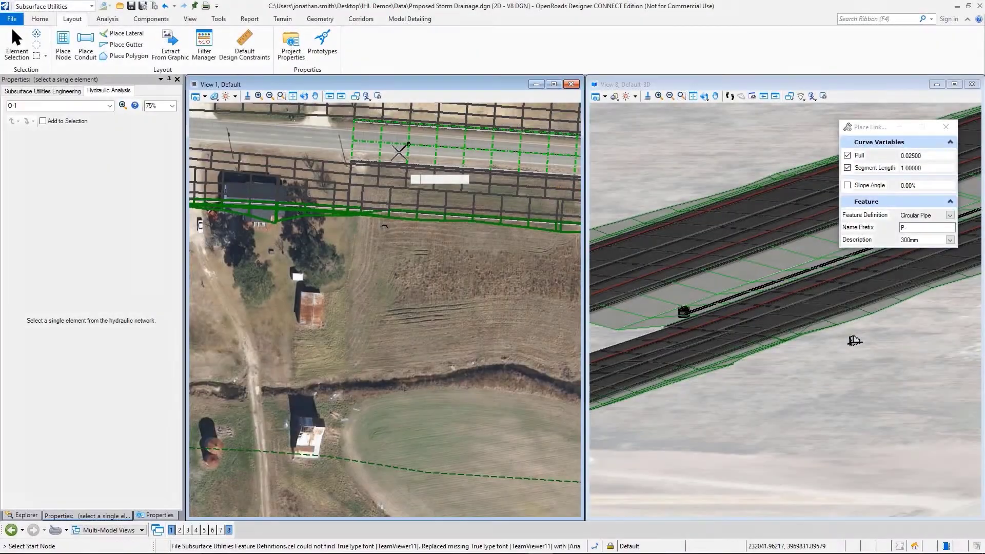
Place a 300mm Circular Pipe conduit with prefix P- between the median inlet and the outfall beside the road
left_click(408, 144)
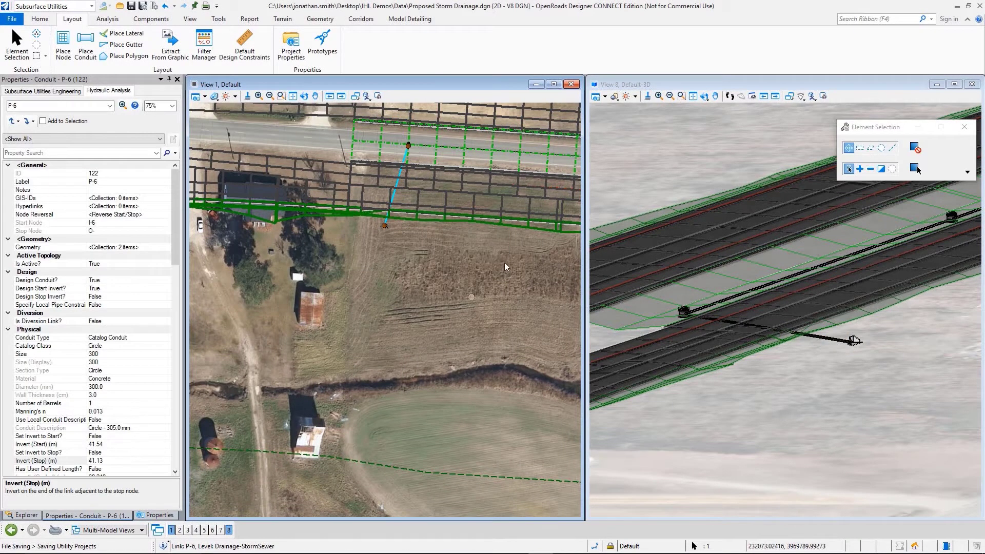
left_click(390, 258)
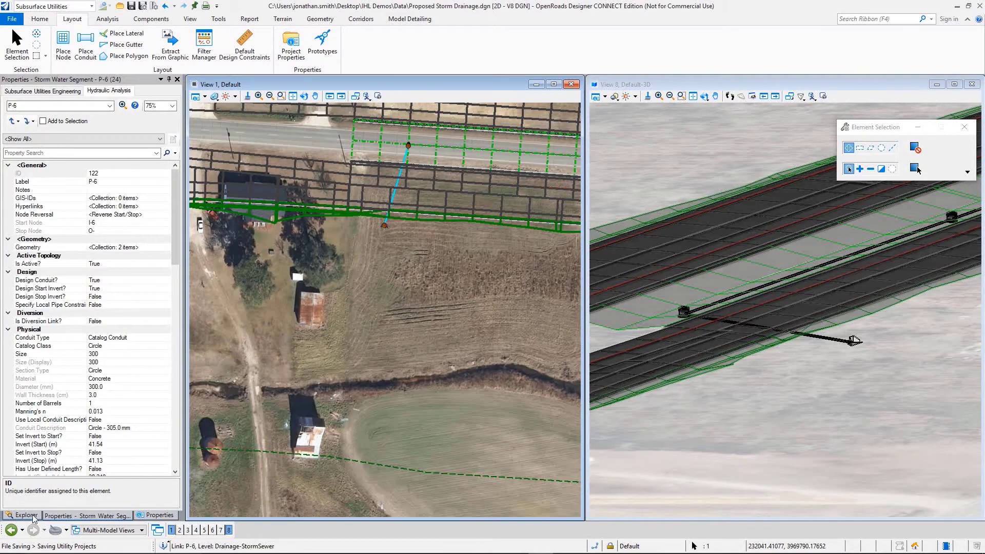
Auto-create a profile run for the Proposed Storm Drainage.dgn network with the profile direction Up to Down
left_click(32, 515)
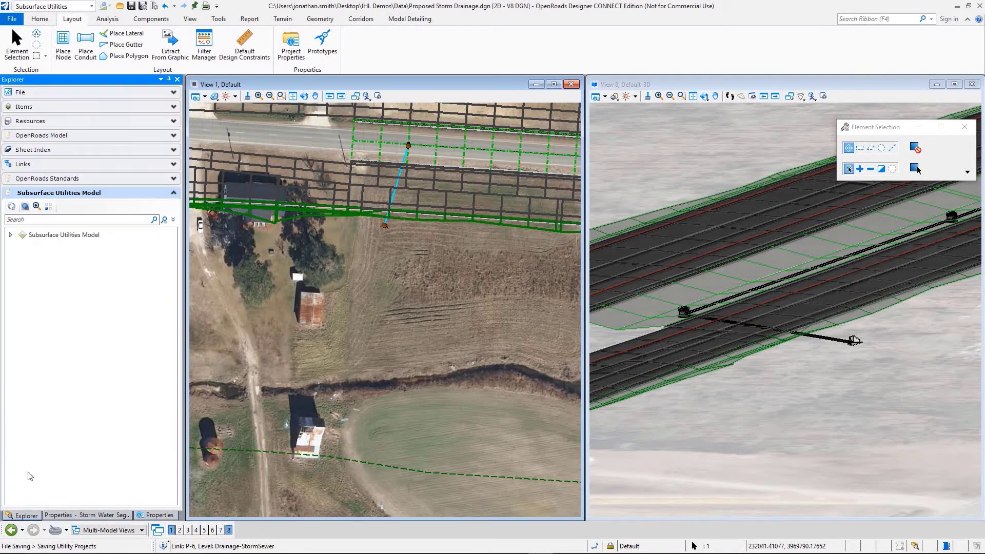
left_click(395, 264)
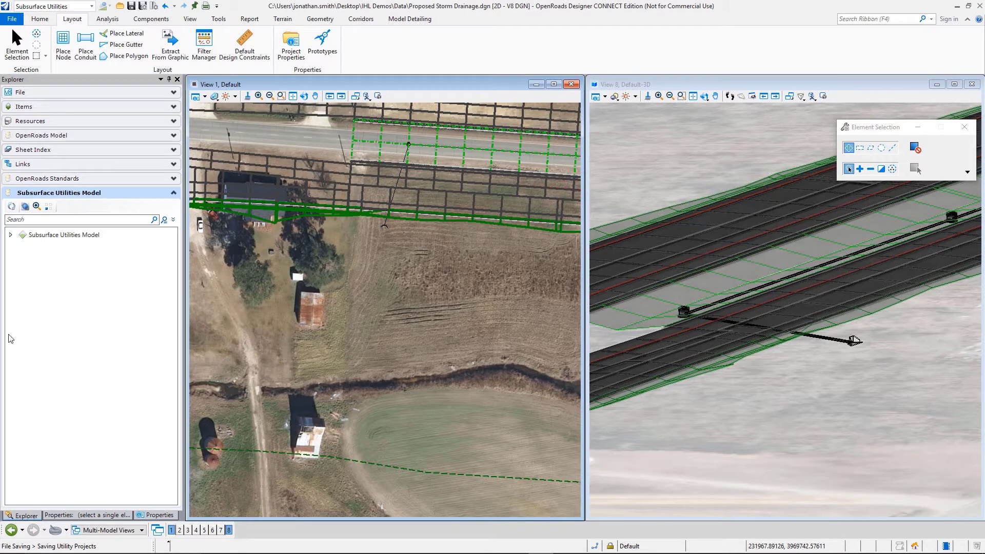
left_click(10, 235)
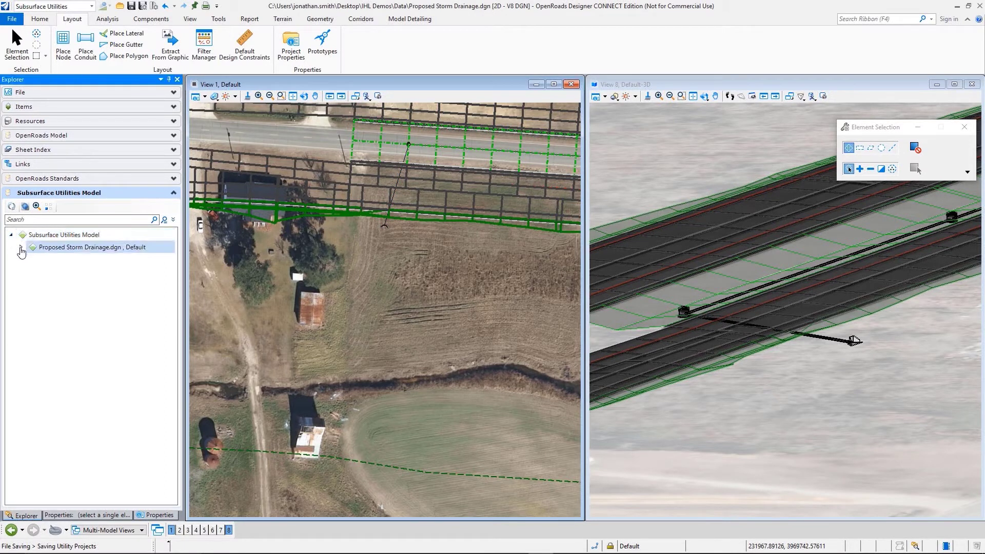
left_click(21, 248)
left_click(66, 297)
right_click(67, 298)
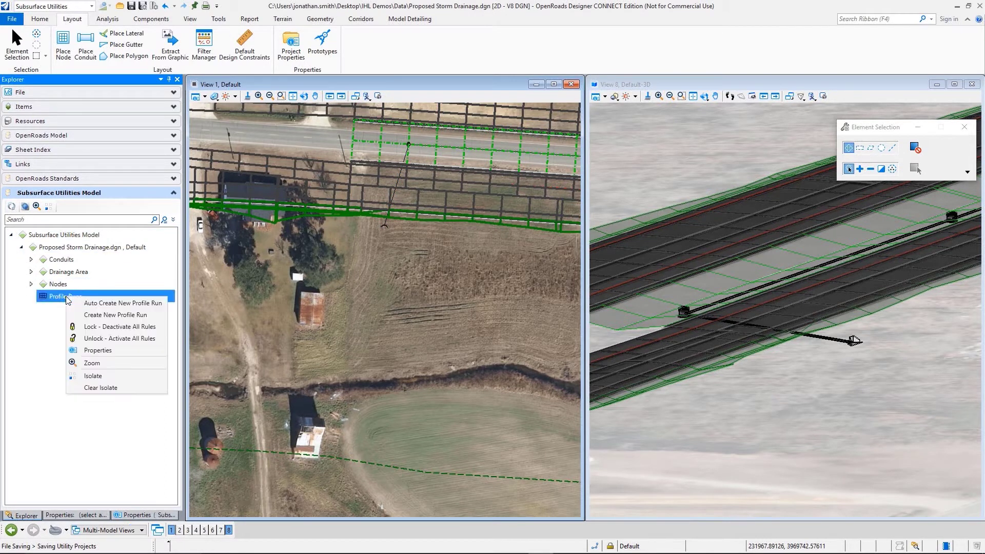
left_click(108, 303)
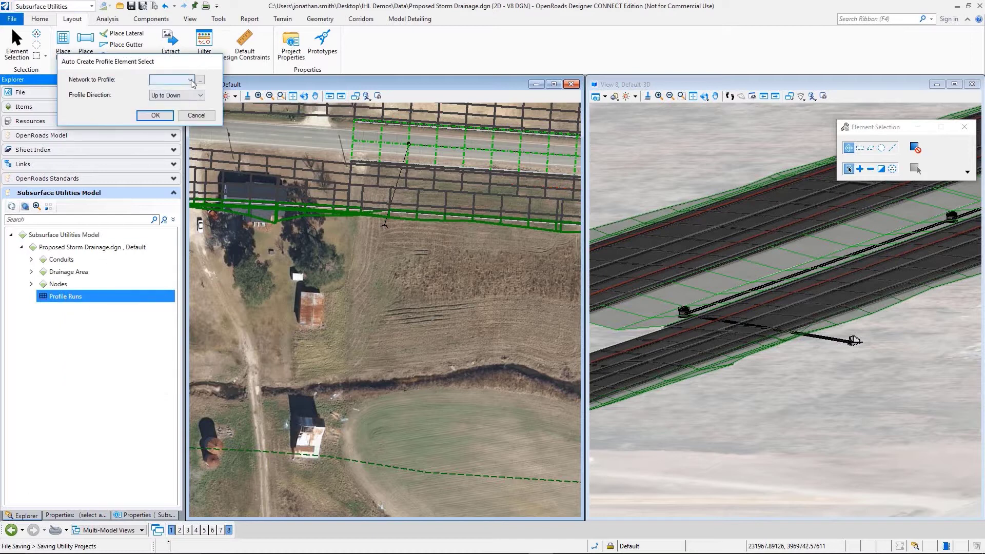
left_click(191, 81)
left_click(166, 88)
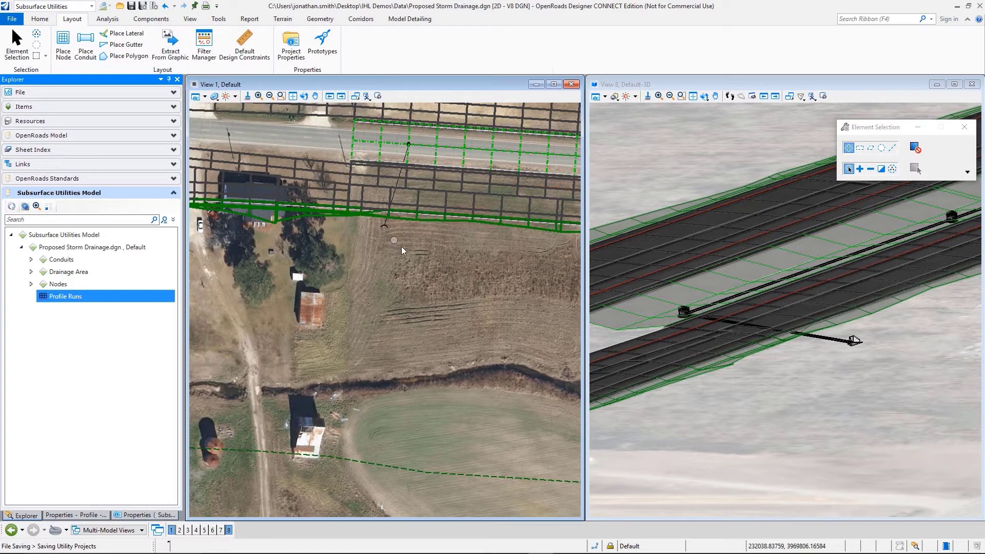
Open the analysis profile of the new storm drainage profile run
left_click(31, 296)
right_click(69, 310)
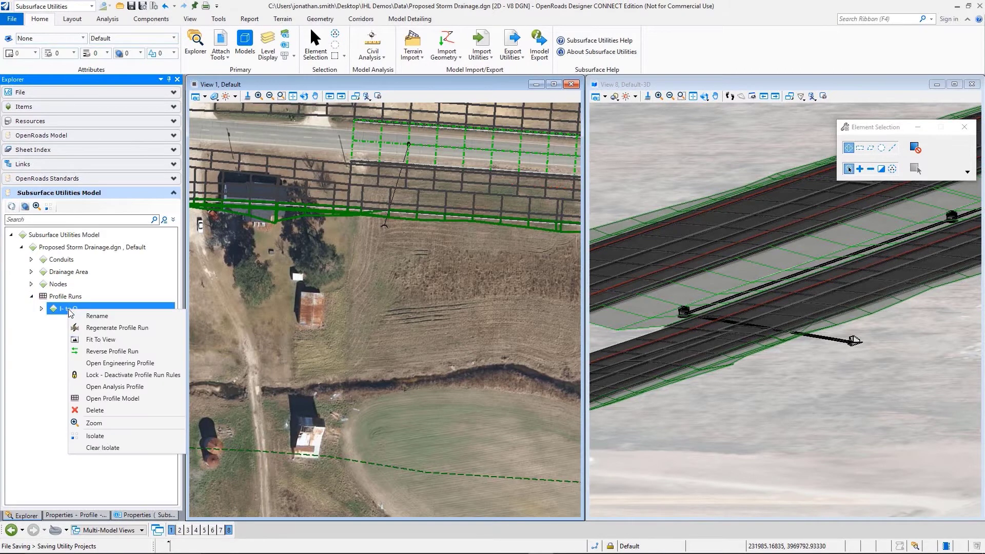
left_click(116, 387)
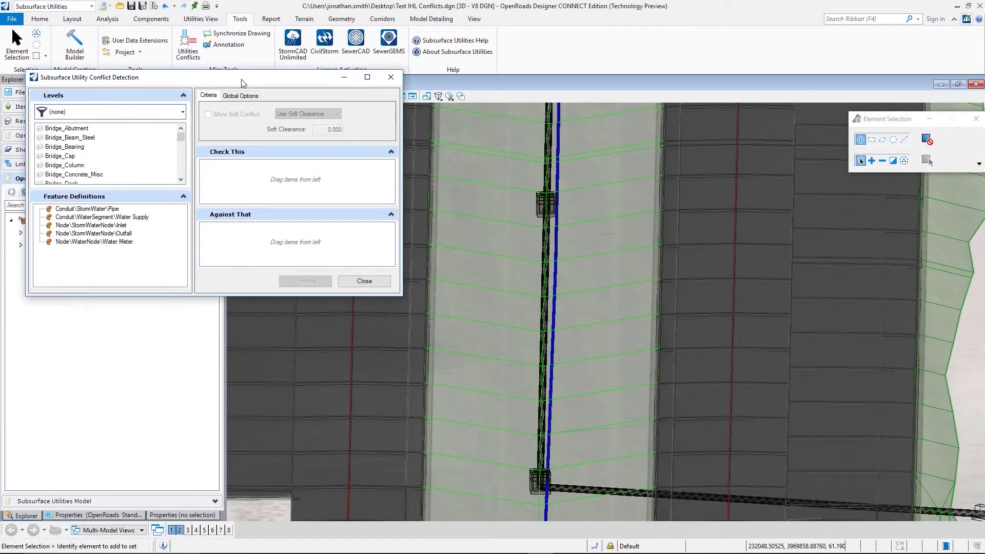
Set the utility conflict detection to check Conduit\WaterSegment\Water Supply against Conduit\StormWater\Pipe
left_click_drag(243, 83, 404, 130)
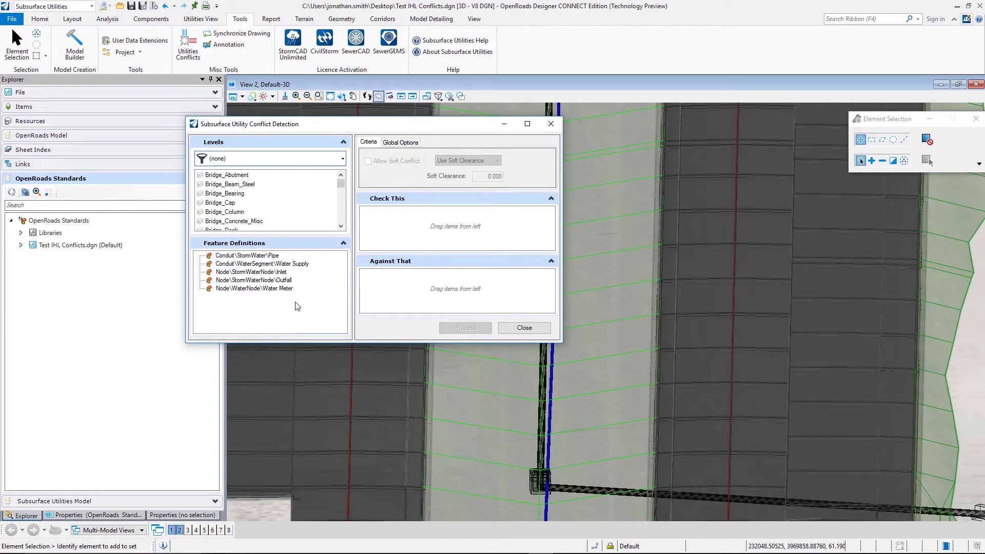
left_click(260, 265)
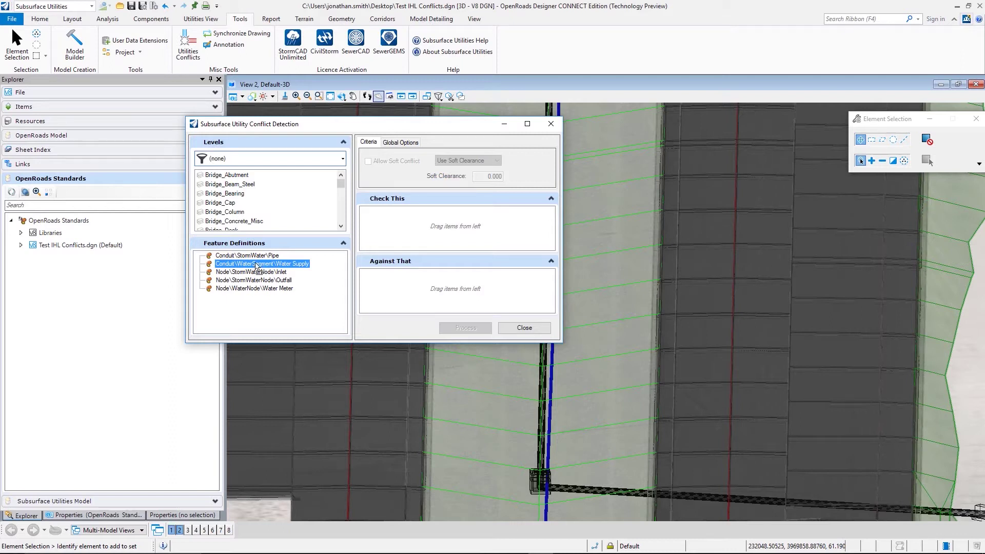
left_click_drag(390, 239, 393, 237)
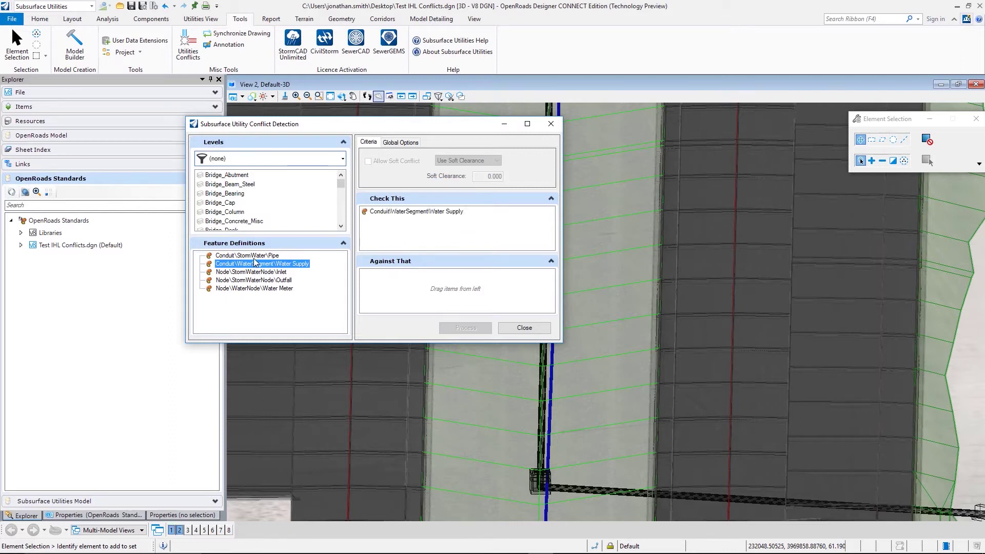
left_click_drag(255, 258, 404, 286)
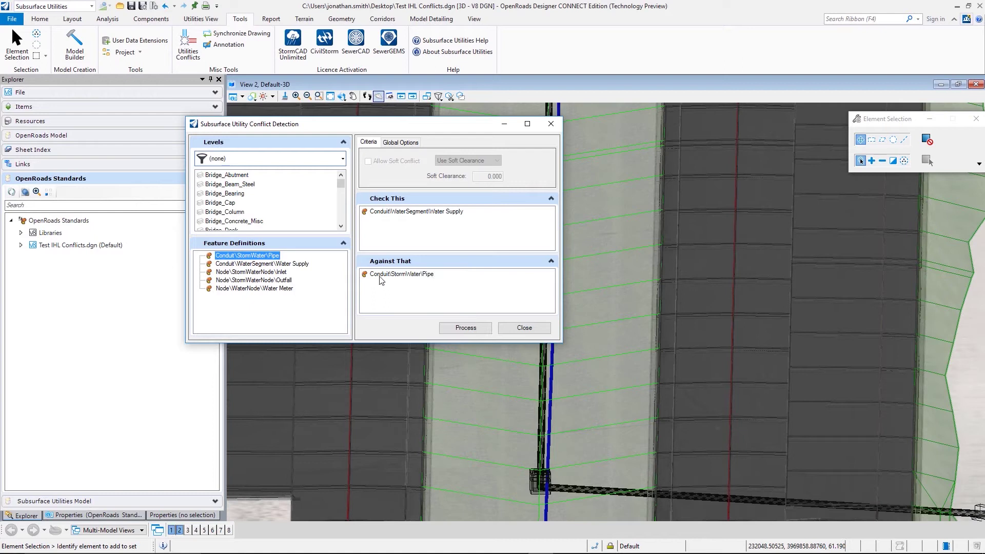
Add Node\StormWaterNode\Inlet to the features being checked against and process the utility conflict detection
left_click_drag(261, 274, 329, 273)
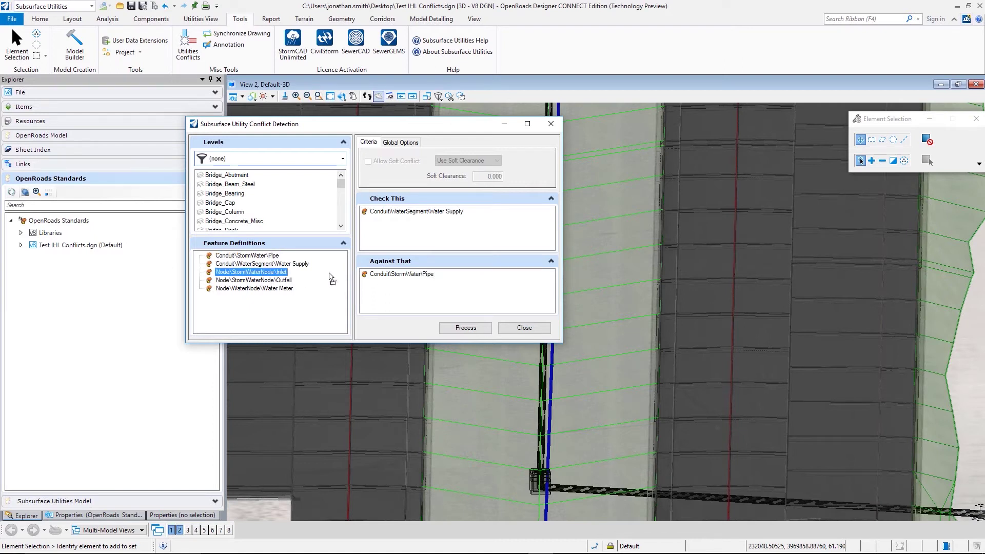
left_click_drag(404, 286, 404, 288)
left_click(467, 327)
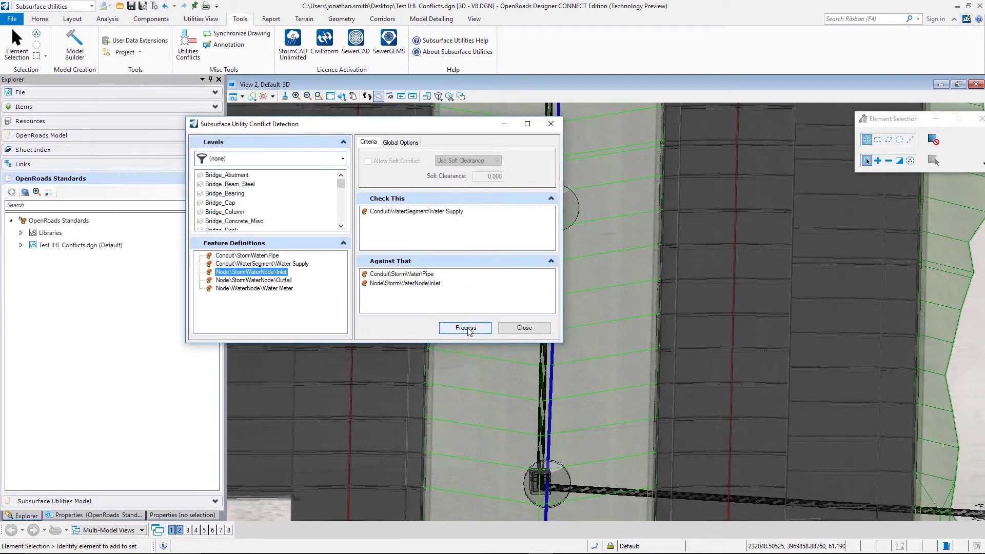
left_click(524, 328)
Open the predefined Conflict Table from the FlexTables and review its conflictee and conflicter entries
left_click(201, 19)
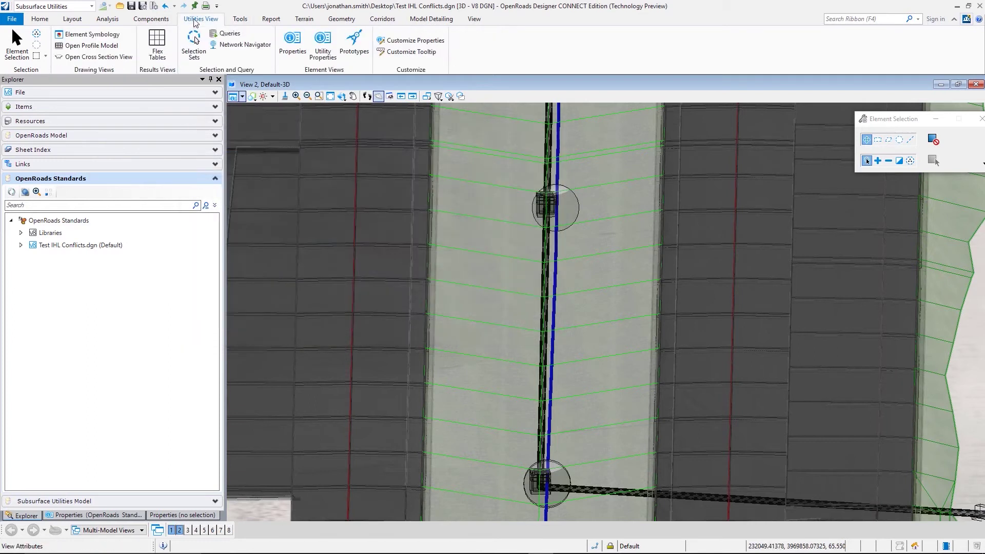
left_click(158, 46)
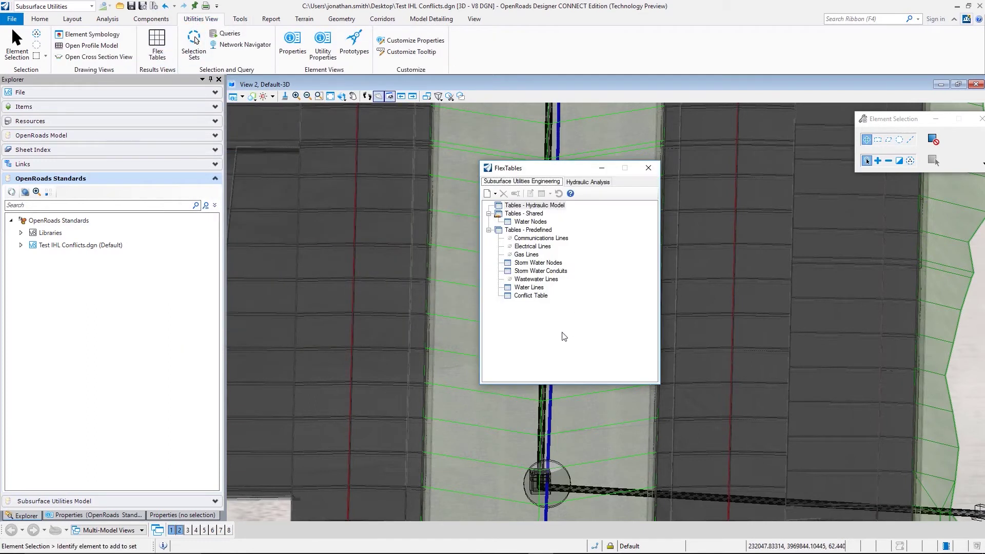
double_click(543, 296)
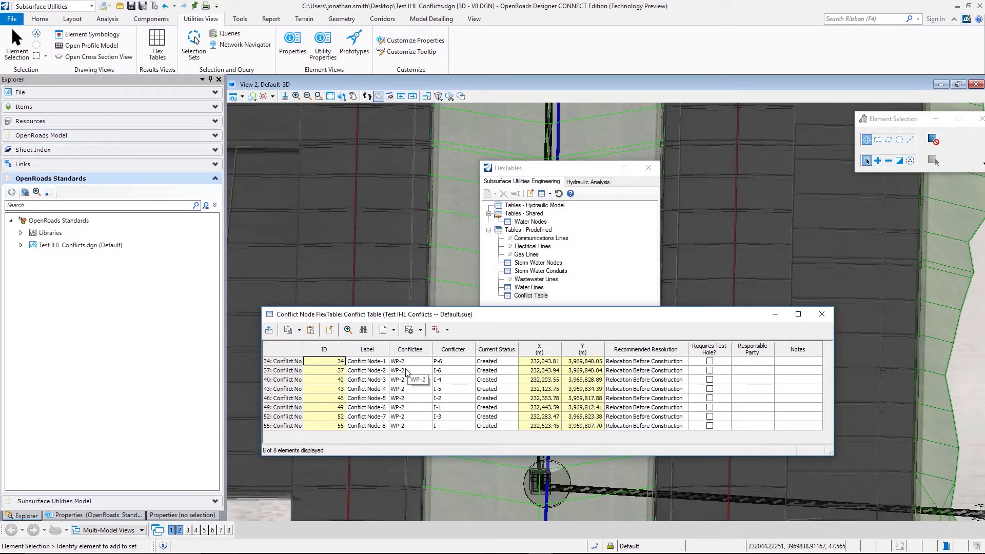
left_click_drag(407, 371, 409, 411)
left_click_drag(447, 372, 451, 421)
Check the current status and recommended resolution choices for Conflict Node-2, and close the Conflict Table and FlexTables
left_click(505, 370)
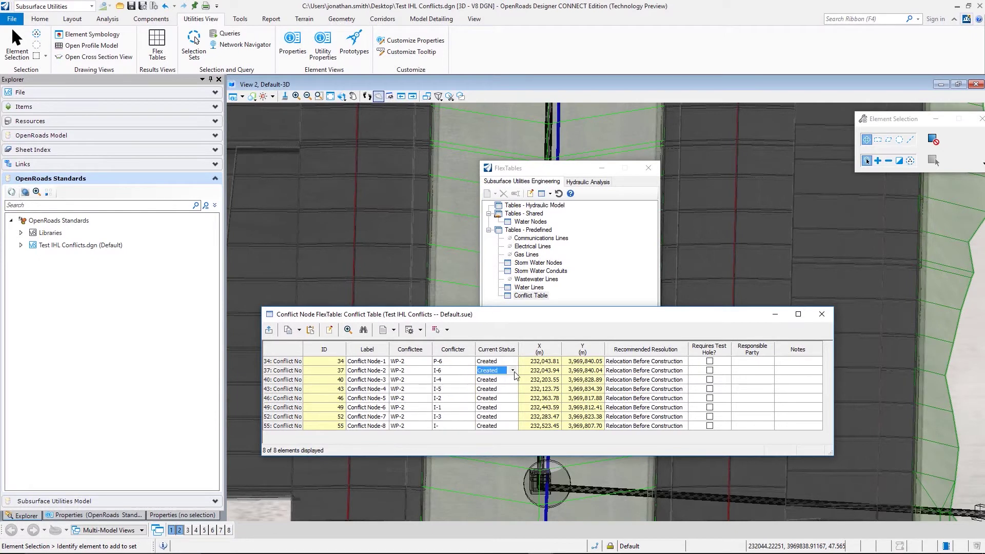
left_click(512, 370)
left_click(504, 380)
left_click(661, 371)
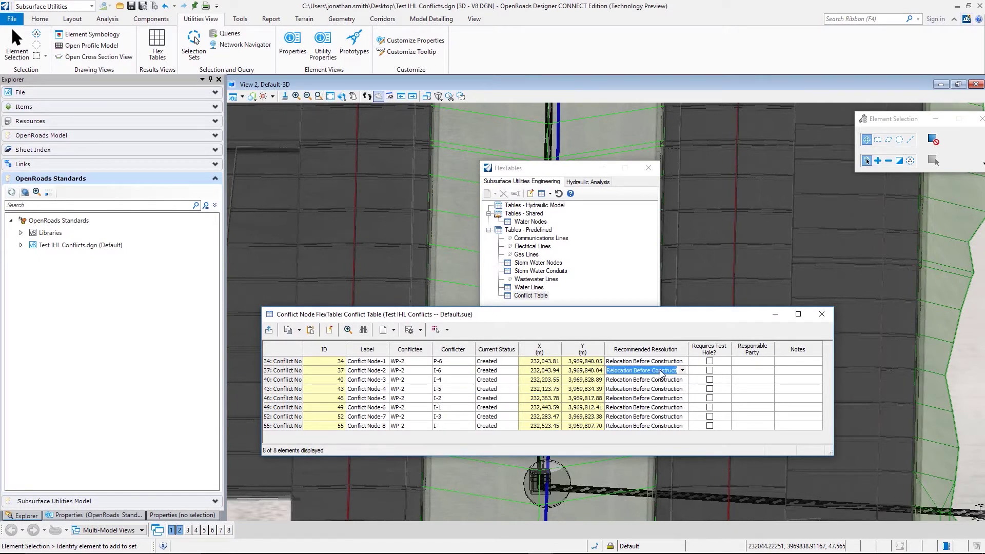
left_click(683, 371)
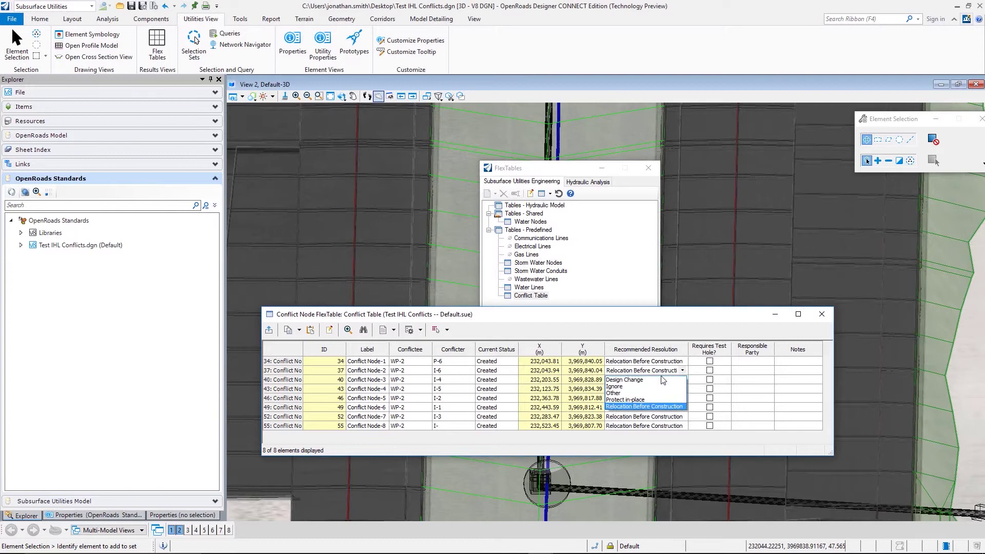
left_click(742, 369)
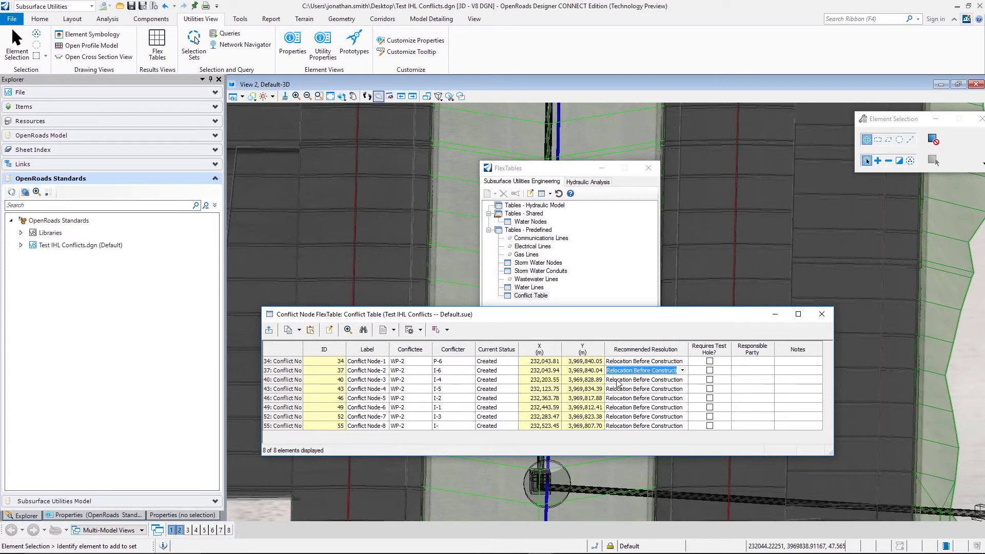
left_click(821, 314)
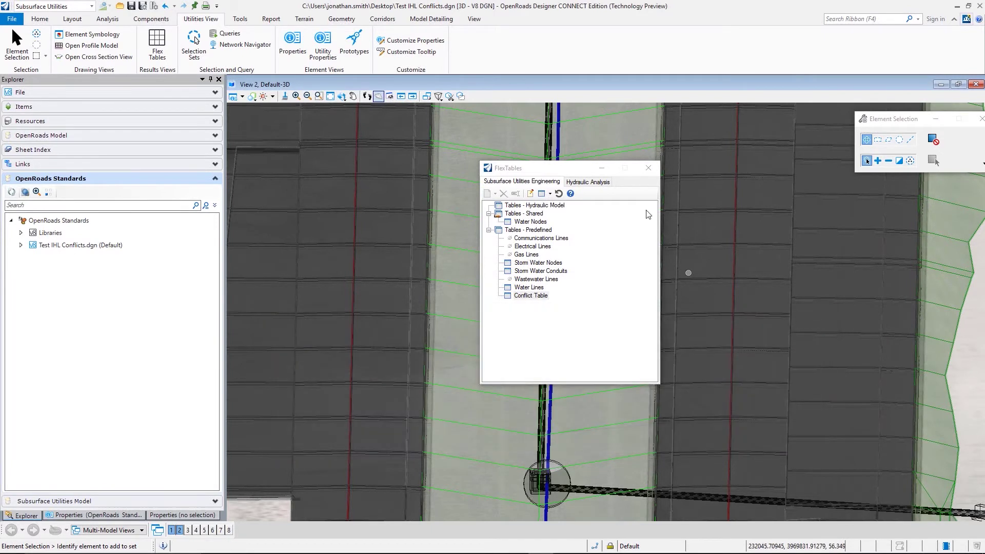
left_click(648, 169)
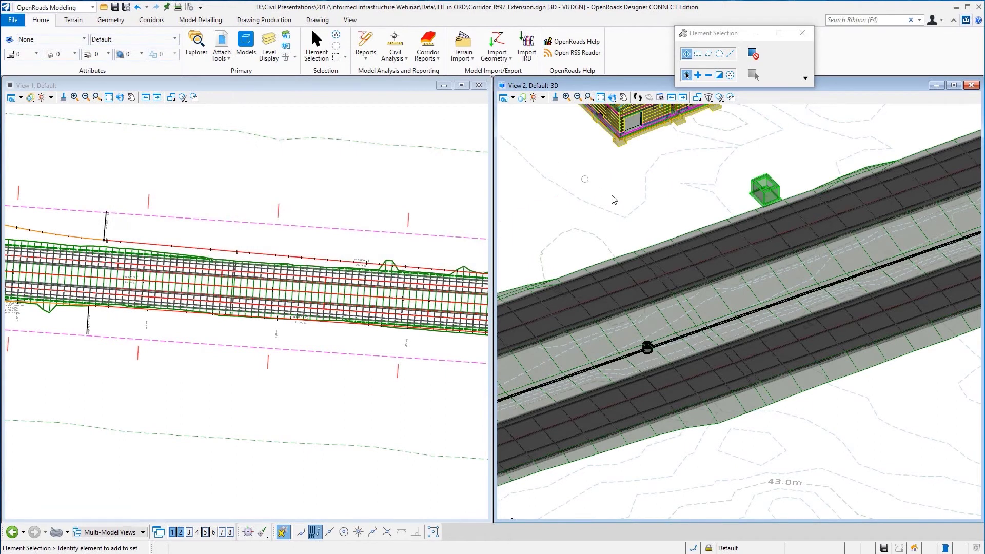
Open the cross section model of the Route97-1 corridor in View 5
scroll(688, 238, "down", 3)
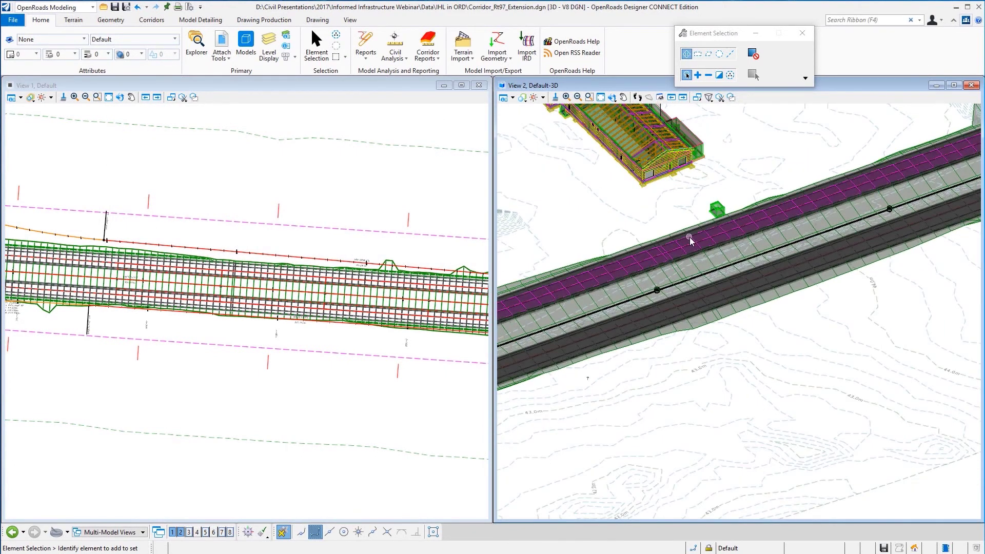
scroll(690, 241, "down", 4)
left_click(623, 97)
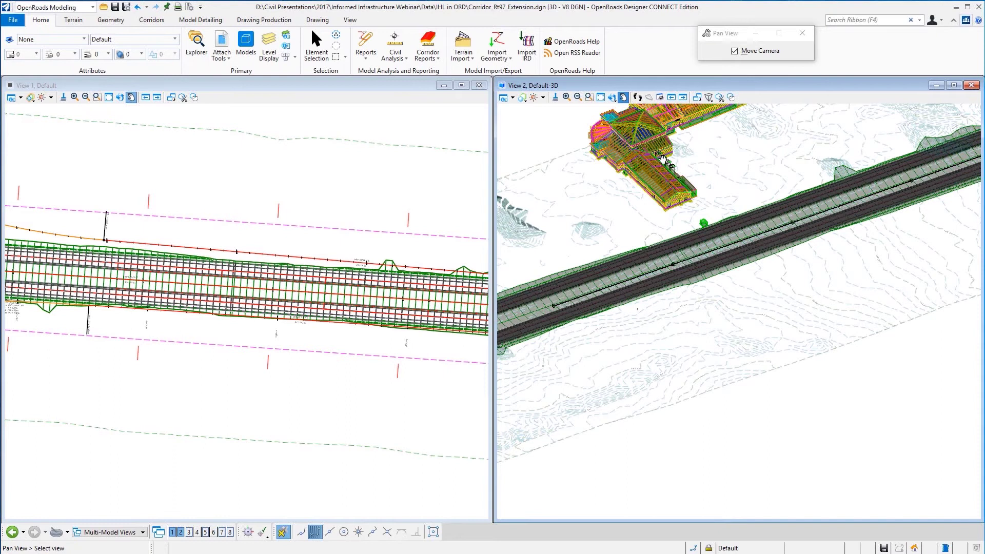
left_click_drag(664, 160, 683, 277)
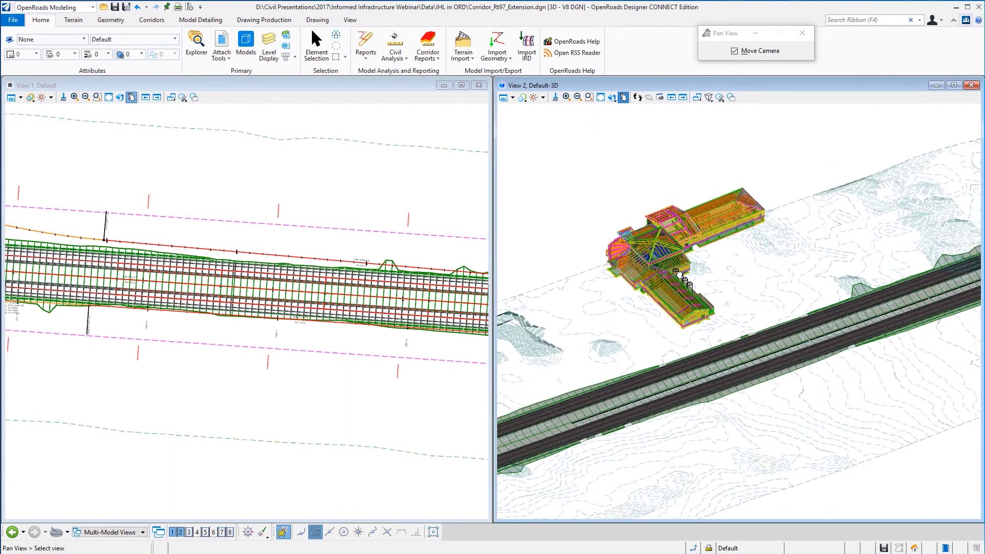
right_click(605, 196)
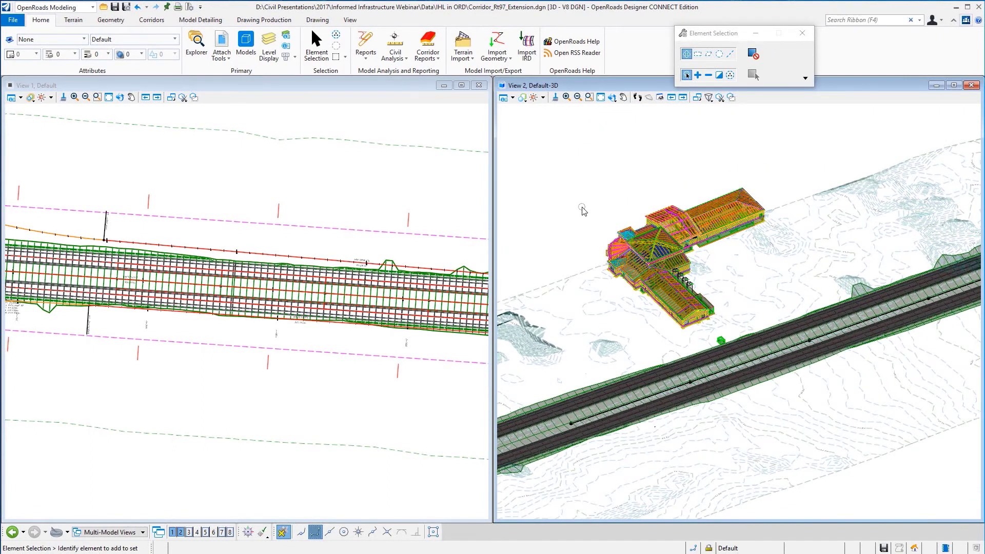
left_click(279, 210)
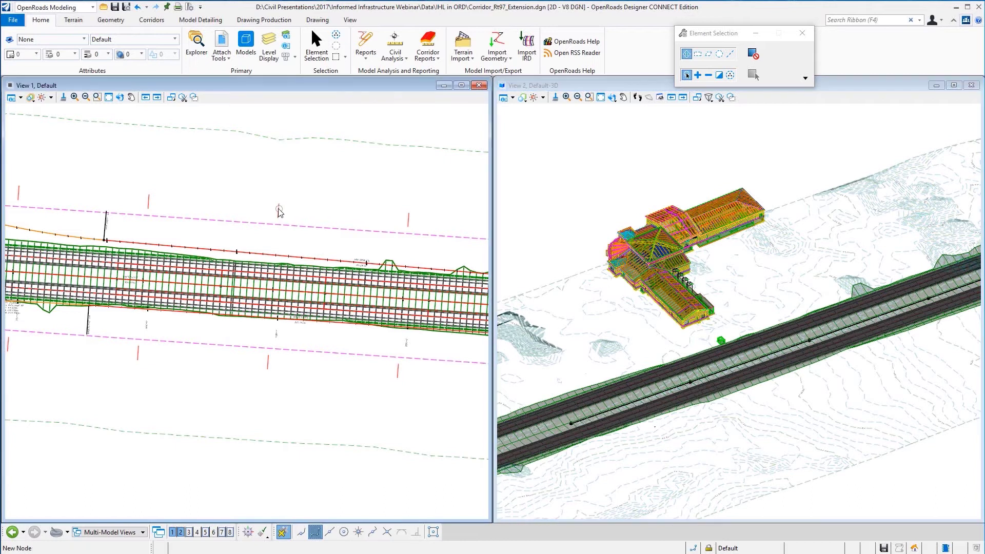
left_click(280, 210)
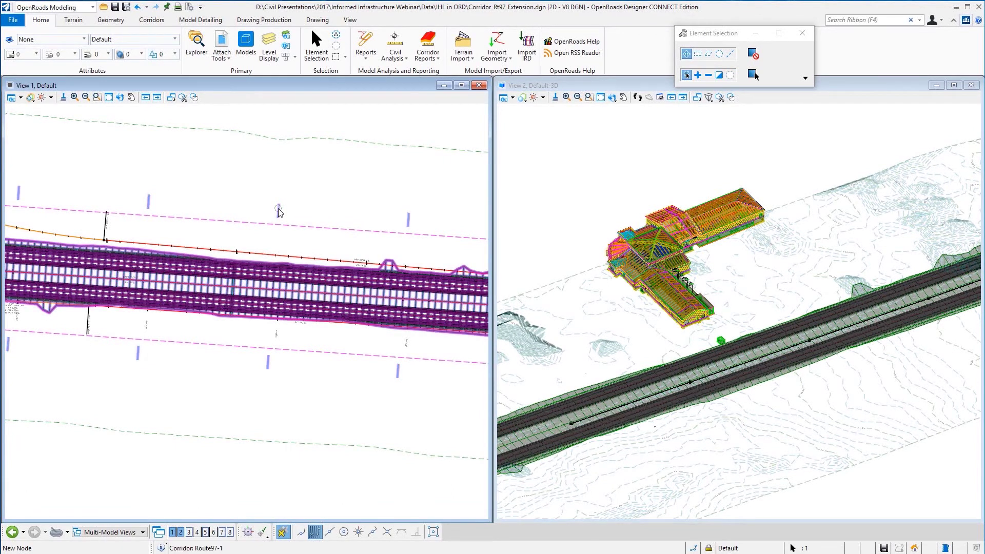
mouse_move(279, 209)
mouse_move(314, 205)
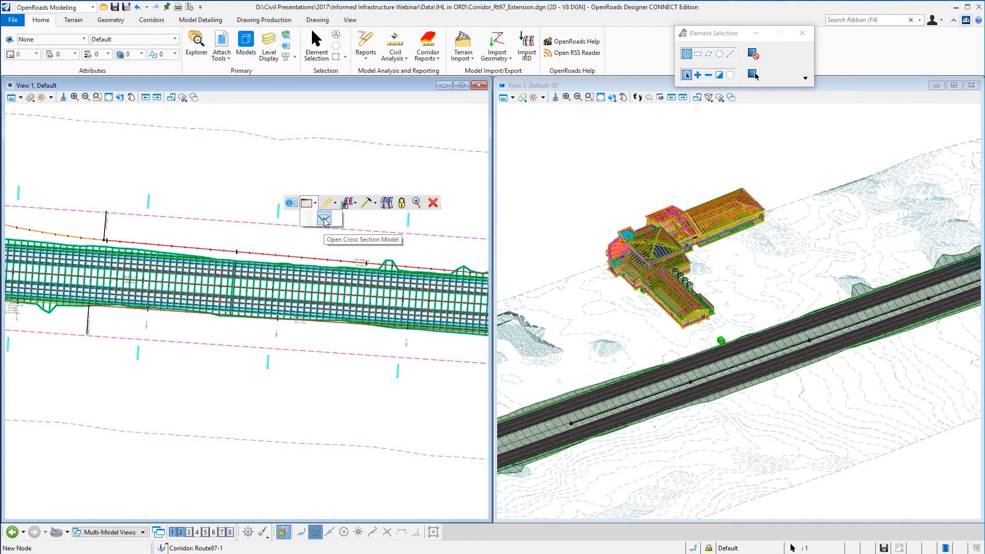
left_click(326, 220)
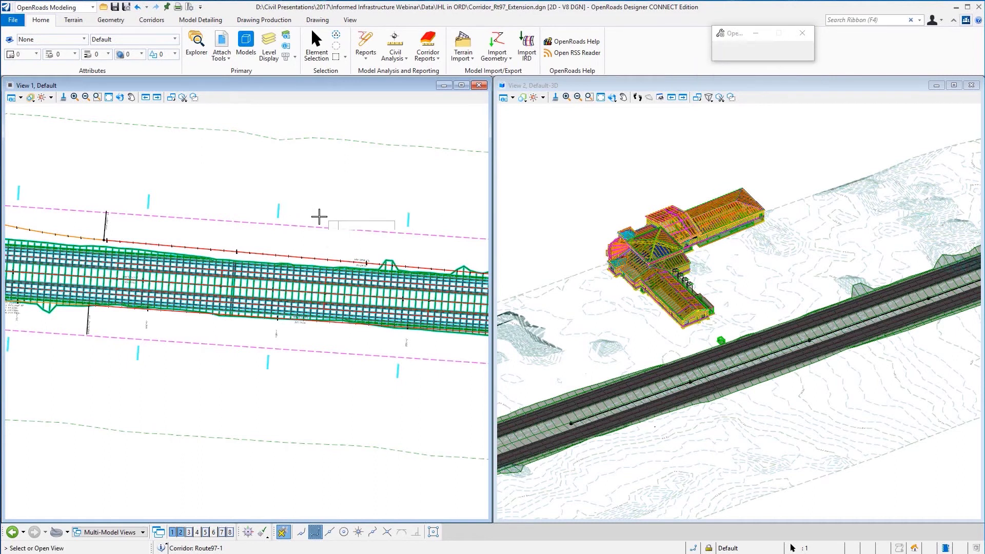
left_click(205, 532)
left_click(259, 446)
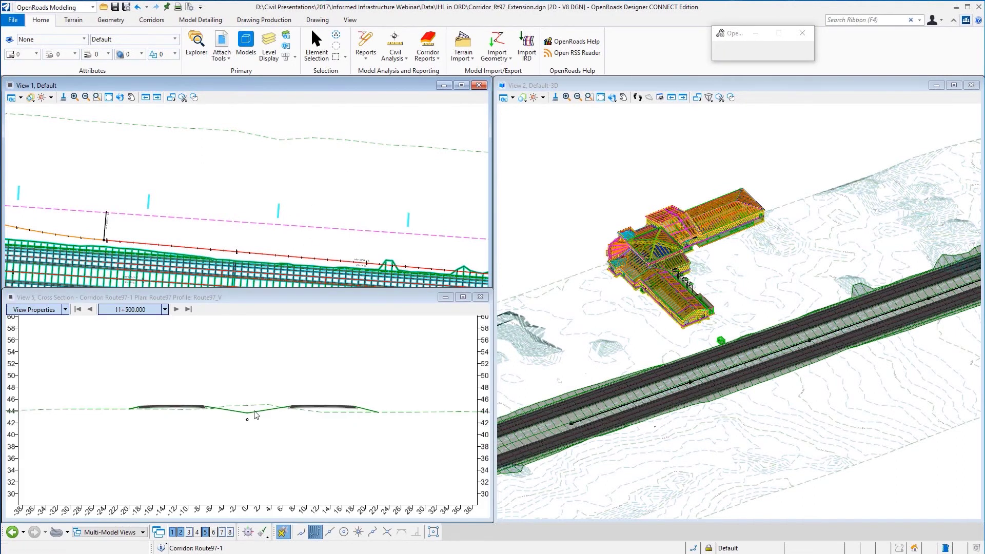
Examine the storm pipe under the median and the nearby building in the Route97-1 corridor cross section
scroll(237, 442, "up", 10)
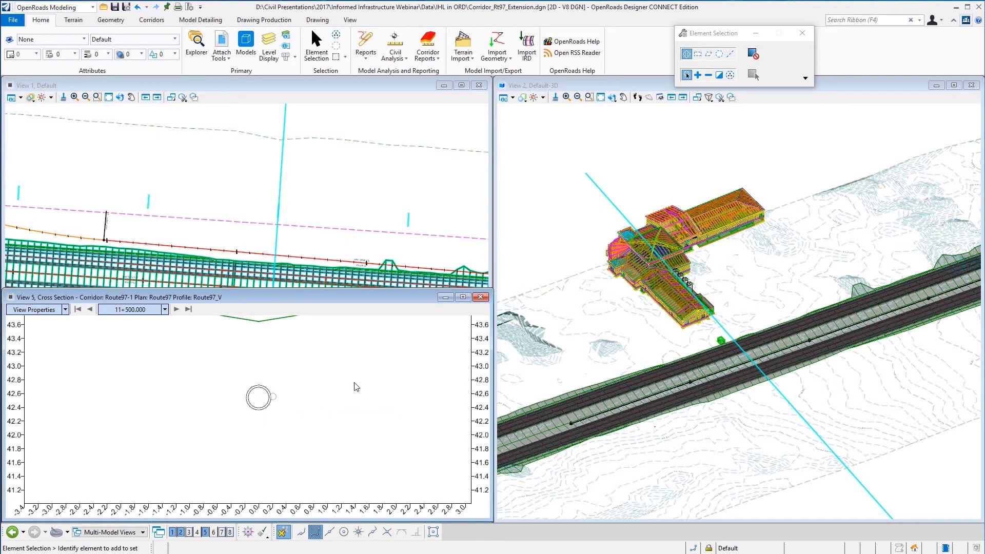
scroll(372, 396, "down", 1)
scroll(372, 395, "down", 8)
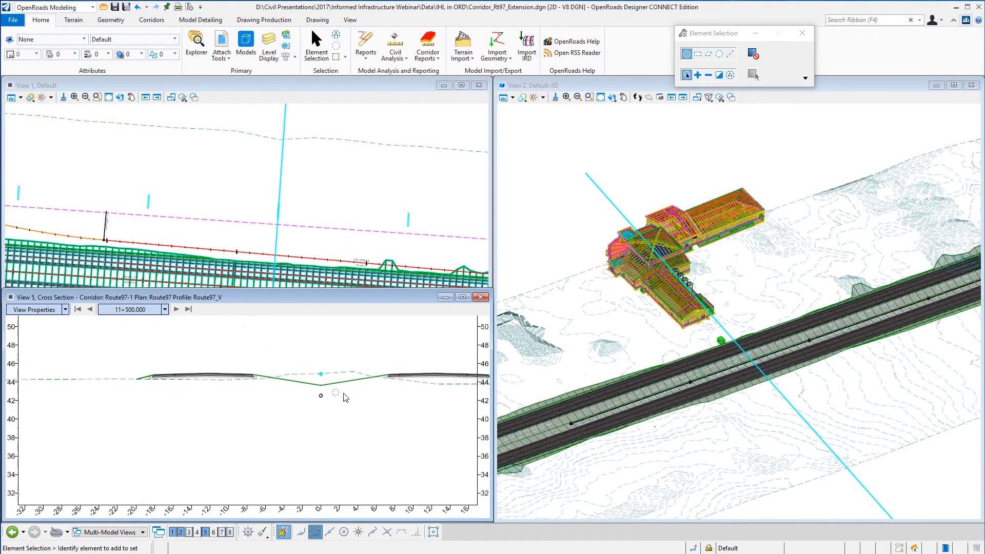
scroll(338, 395, "down", 2)
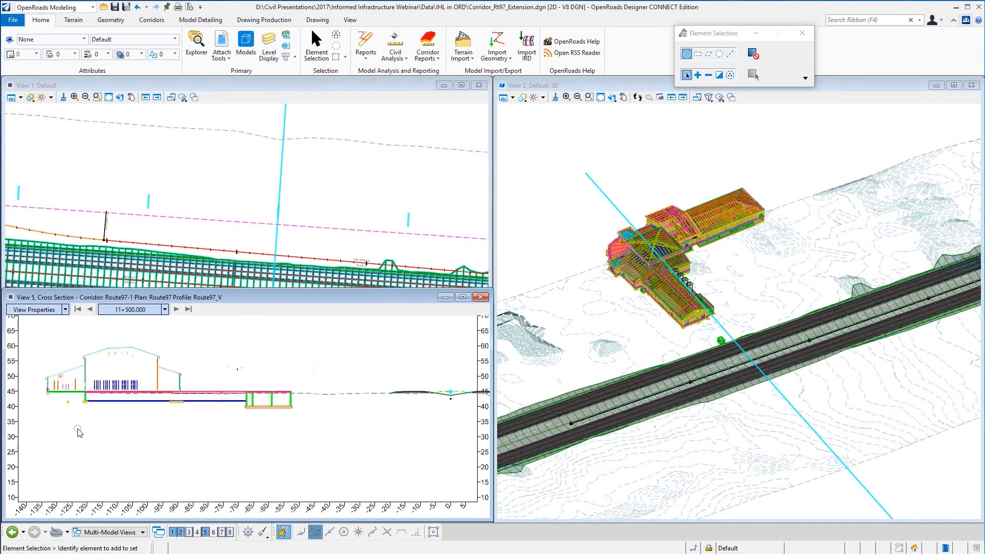